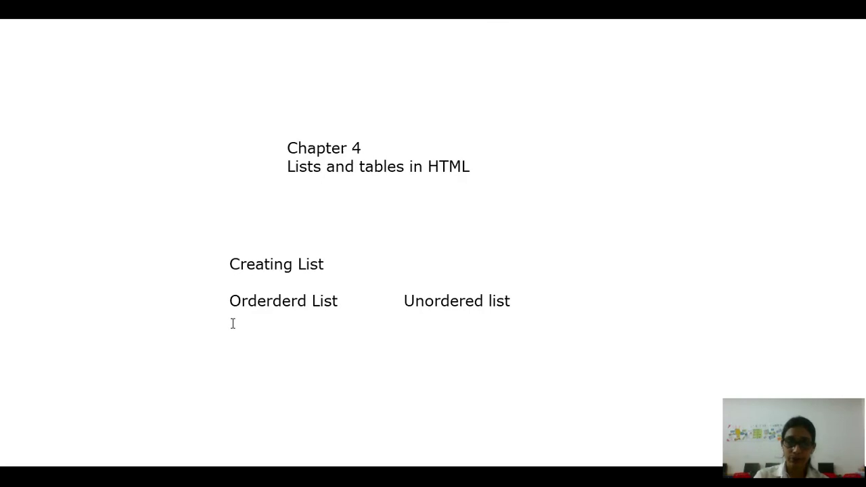
Add a text box under Orderderd List listing 1, 2, 3, 4 on separate lines.
{"action": "mouse_move", "coordinate": [233, 323]}
{"action": "left_mouse_down"}
{"action": "mouse_move", "coordinate": [482, 311]}
{"action": "mouse_move", "coordinate": [245, 330]}
{"action": "left_mouse_up"}
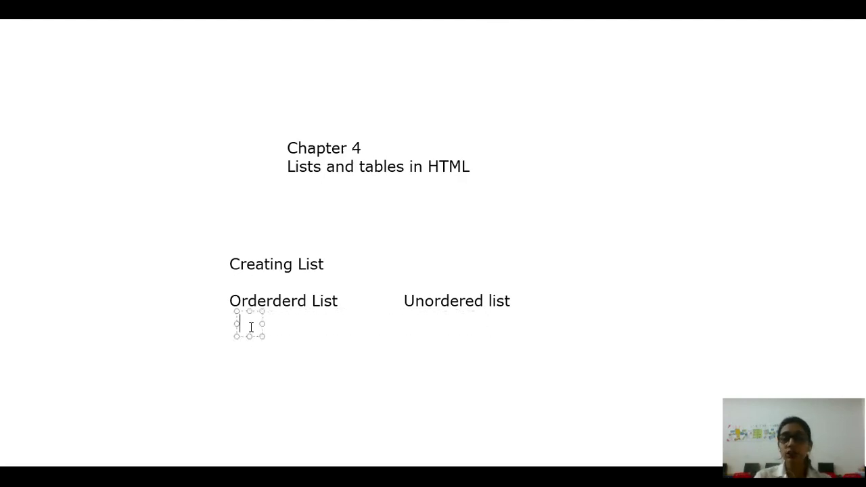
{"action": "type", "text": "1"}
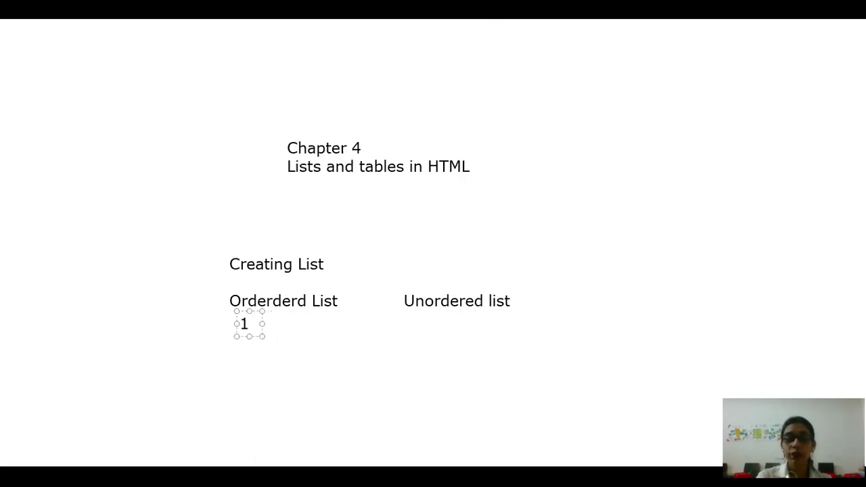
{"action": "key", "text": "Return"}
{"action": "type", "text": "2"}
{"action": "key", "text": "Return"}
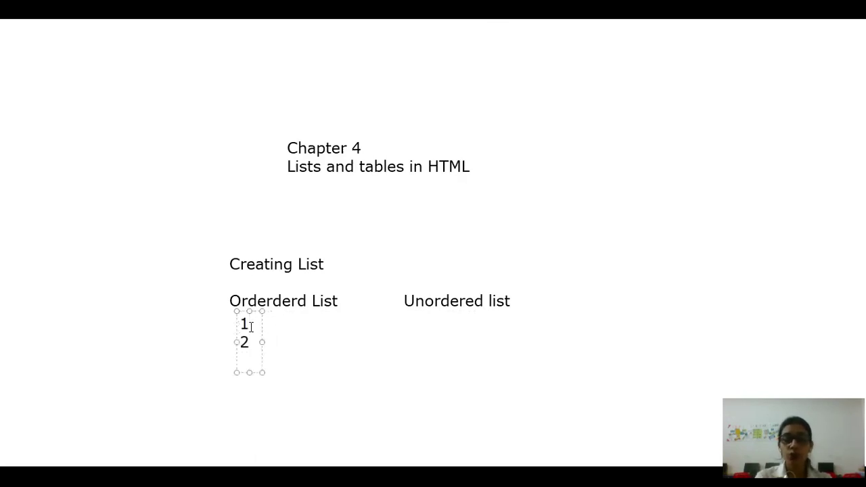
{"action": "type", "text": "3"}
{"action": "key", "text": "Return"}
{"action": "type", "text": "4"}
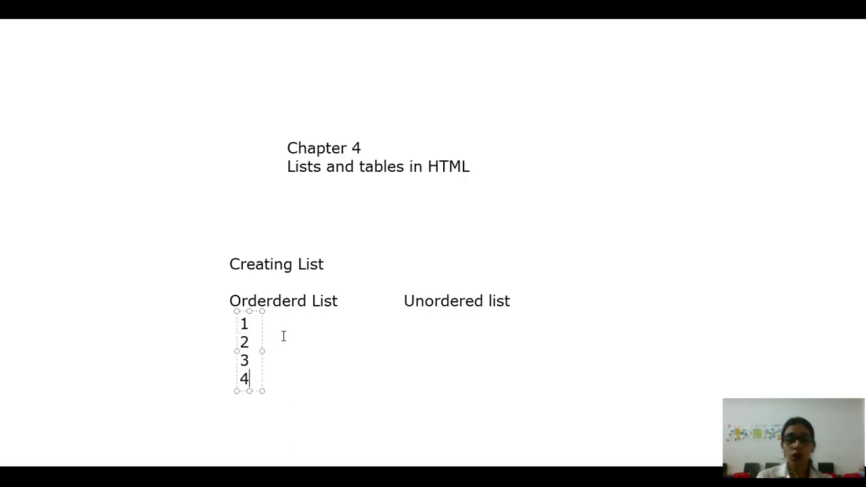
Add a second text box beside it listing a, b, c, d.
{"action": "left_click_drag", "start_coordinate": [279, 306], "coordinate": [526, 330]}
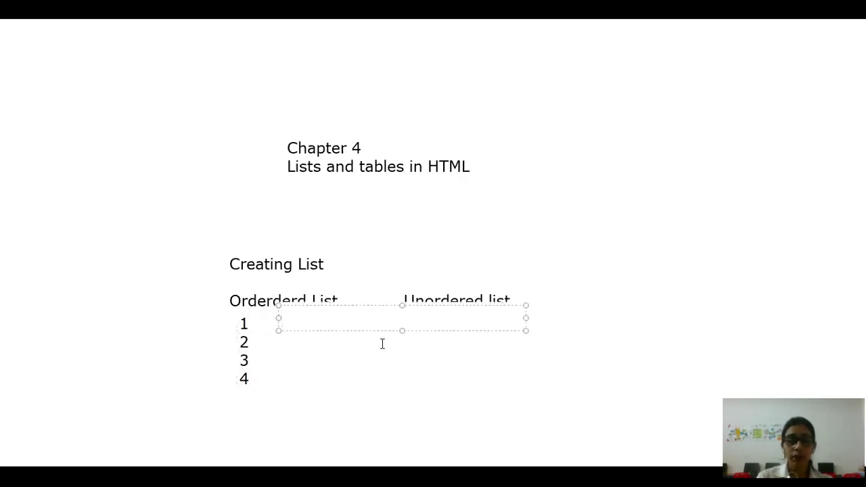
{"action": "type", "text": "a"}
{"action": "key", "text": "Return"}
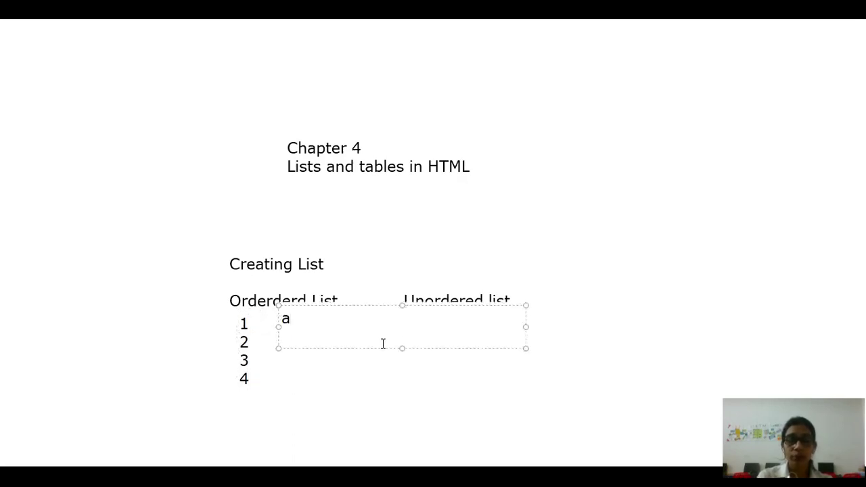
{"action": "type", "text": "b"}
{"action": "key", "text": "Return"}
{"action": "type", "text": "c"}
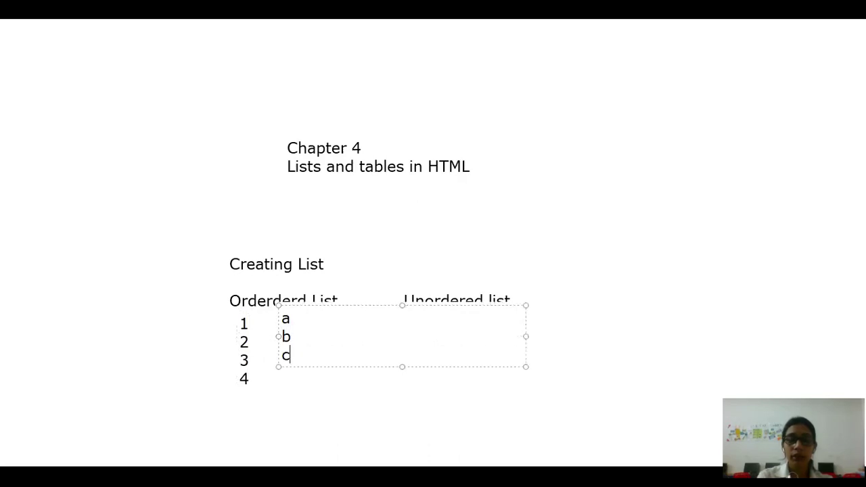
{"action": "key", "text": "Return"}
{"action": "type", "text": "d"}
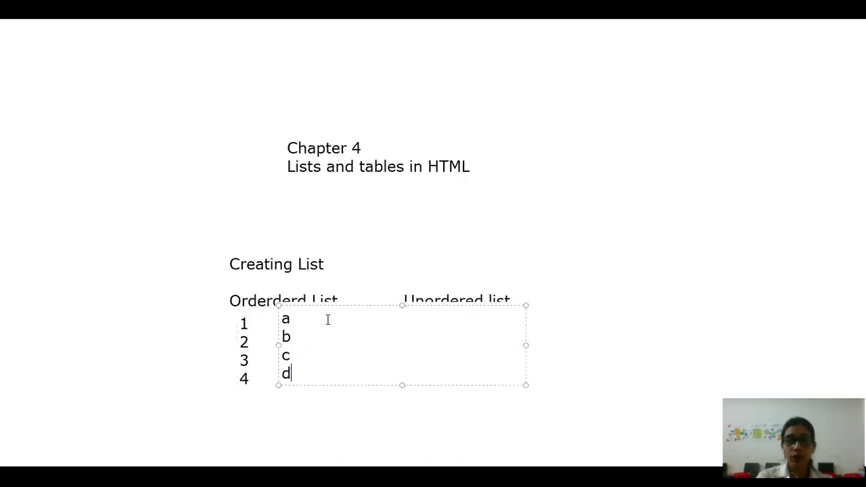
Add a third text box listing the roman numerals i, ii, ii.
{"action": "left_click", "coordinate": [328, 318]}
{"action": "type", "text": "i"}
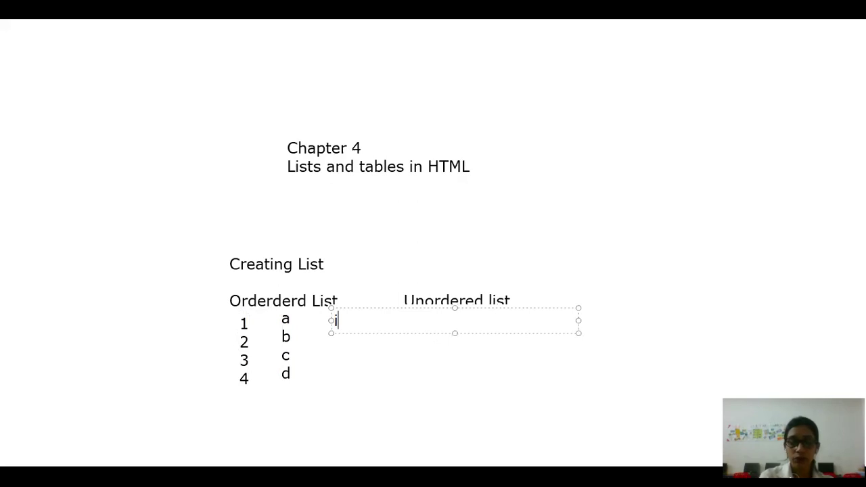
{"action": "key", "text": "Return"}
{"action": "type", "text": "ii"}
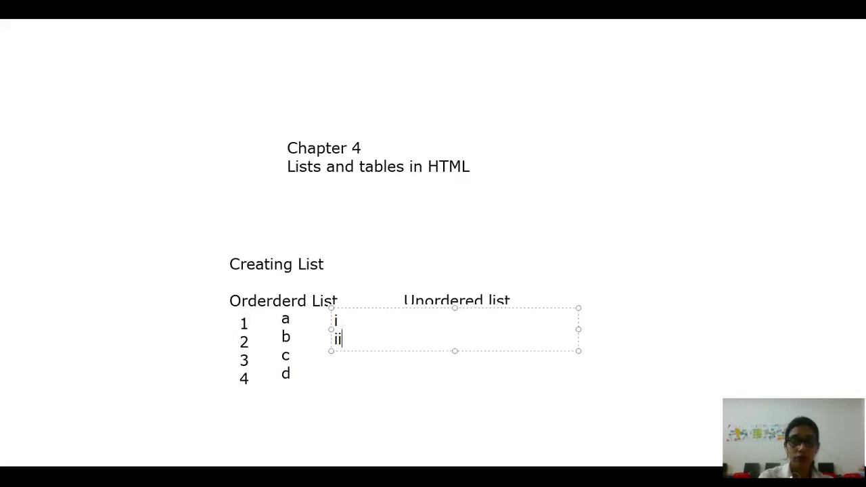
{"action": "key", "text": "Return"}
{"action": "type", "text": "ii"}
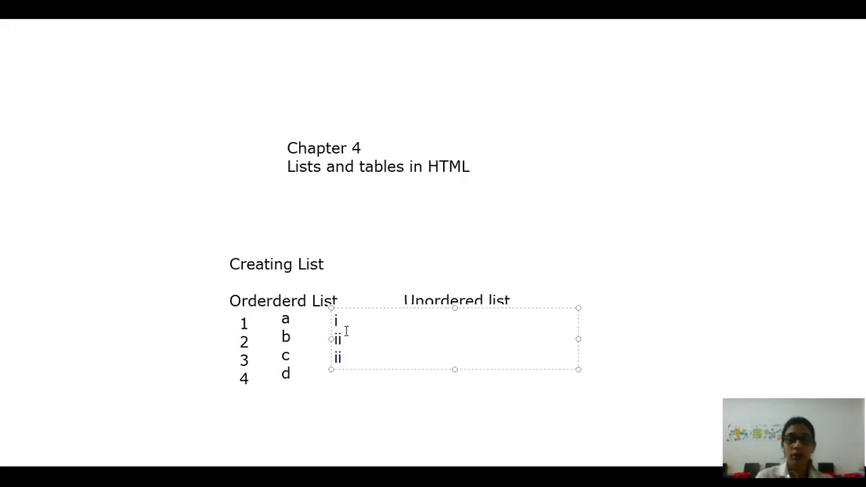
{"action": "left_click", "coordinate": [377, 393]}
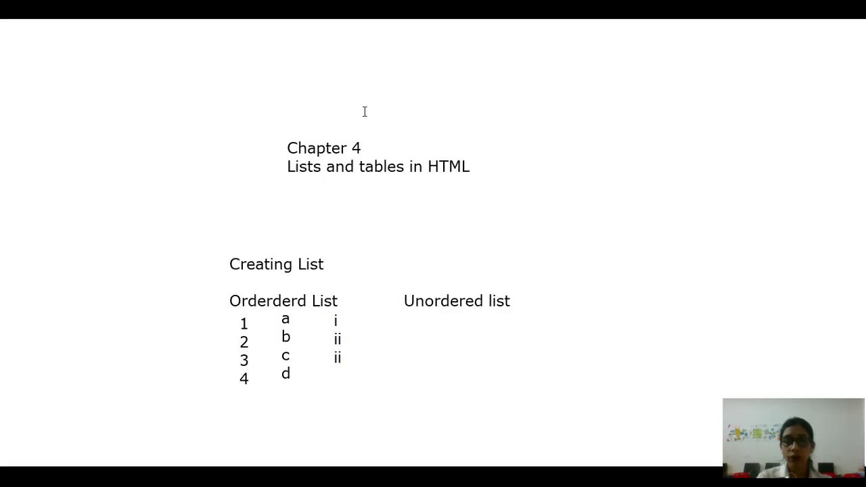
Erase the a–d and roman-numeral columns, keeping the 1–4 column.
{"action": "key", "text": "ctrl+e"}
{"action": "key", "text": "e"}
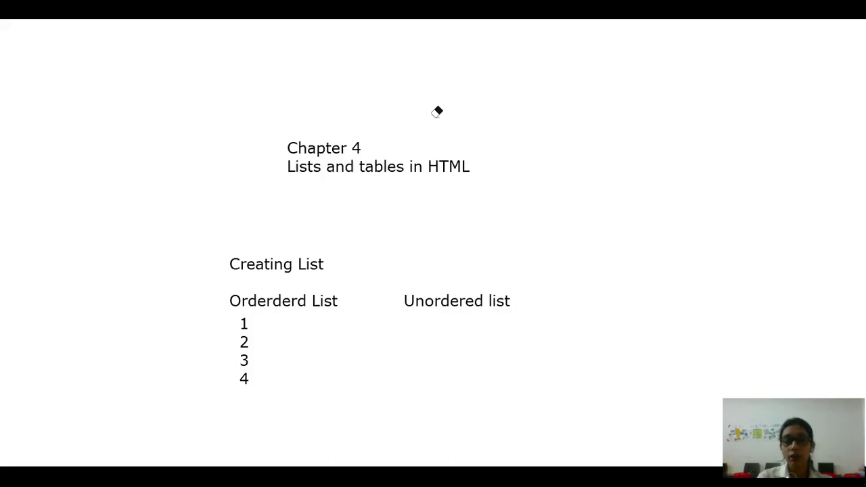
{"action": "key", "text": "Escape"}
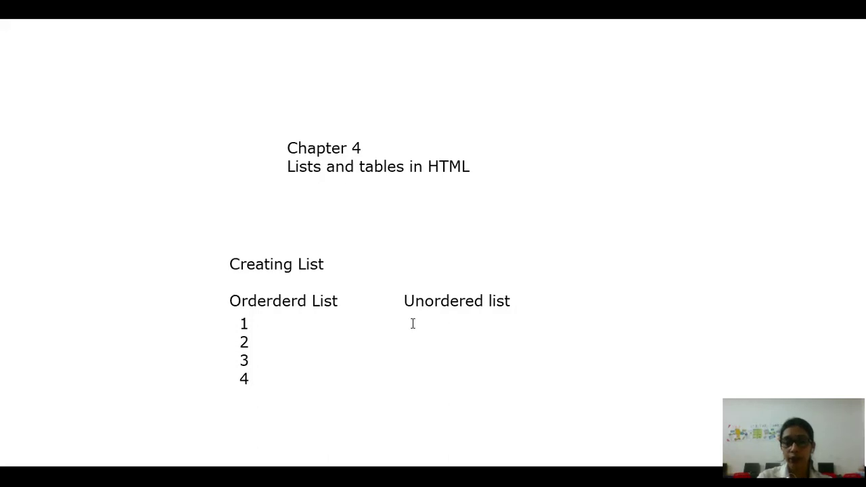
Draw dot and circle bullet marks under Unordered list with the pen.
{"action": "key", "text": "ctrl+e"}
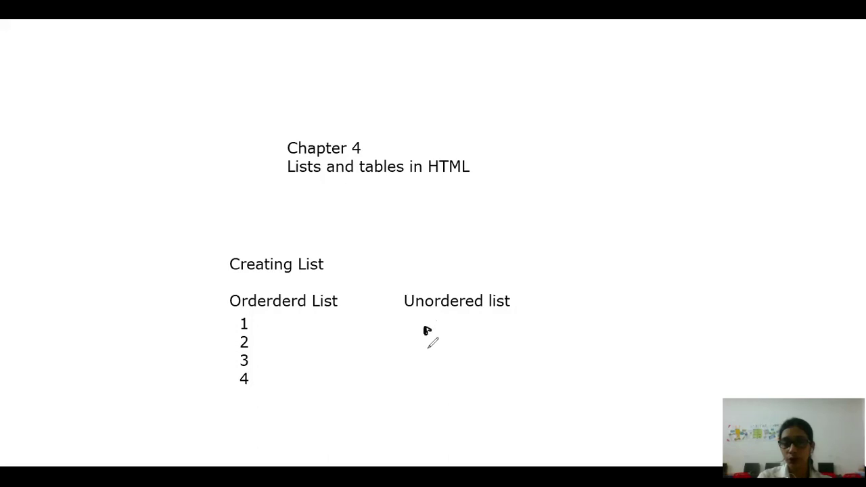
{"action": "left_click_drag", "start_coordinate": [427, 347], "coordinate": [429, 350]}
{"action": "left_click", "coordinate": [431, 371]}
{"action": "mouse_move", "coordinate": [468, 327]}
{"action": "left_mouse_down"}
{"action": "mouse_move", "coordinate": [508, 339]}
{"action": "mouse_move", "coordinate": [527, 327]}
{"action": "mouse_move", "coordinate": [512, 350]}
{"action": "left_mouse_up"}
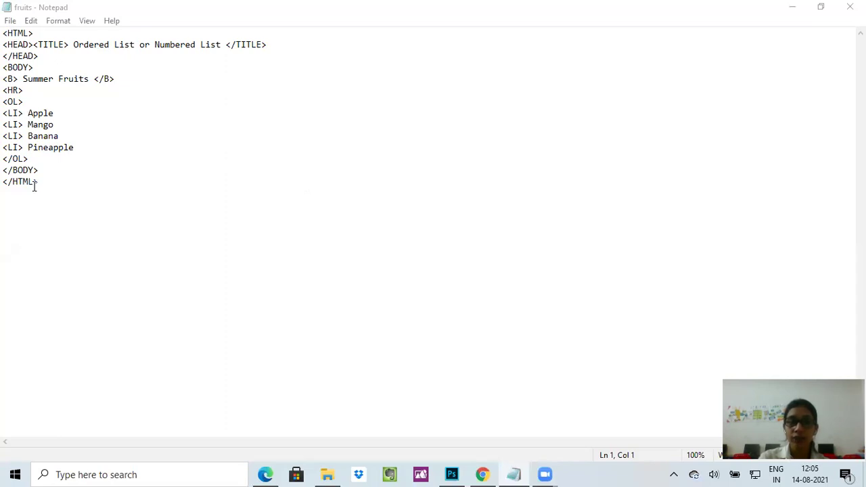
Save the fruits page under the name fruits.html in Documents.
{"action": "left_click", "coordinate": [8, 21]}
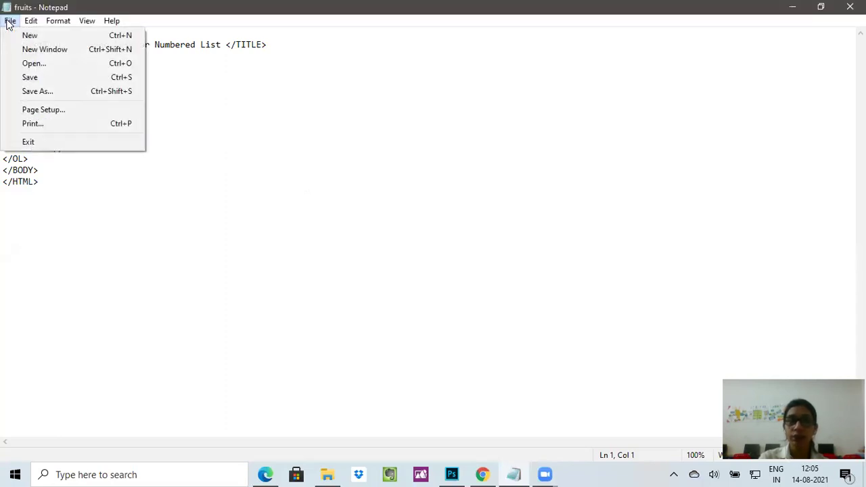
{"action": "left_click", "coordinate": [33, 88]}
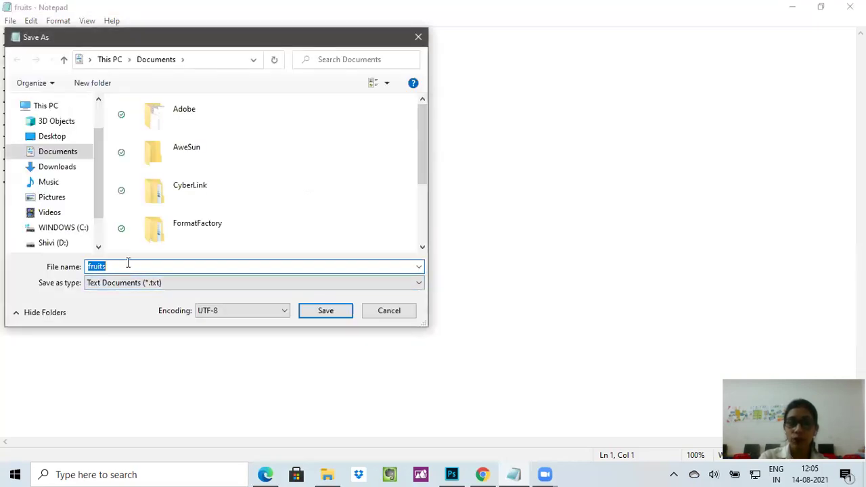
{"action": "left_click", "coordinate": [118, 266]}
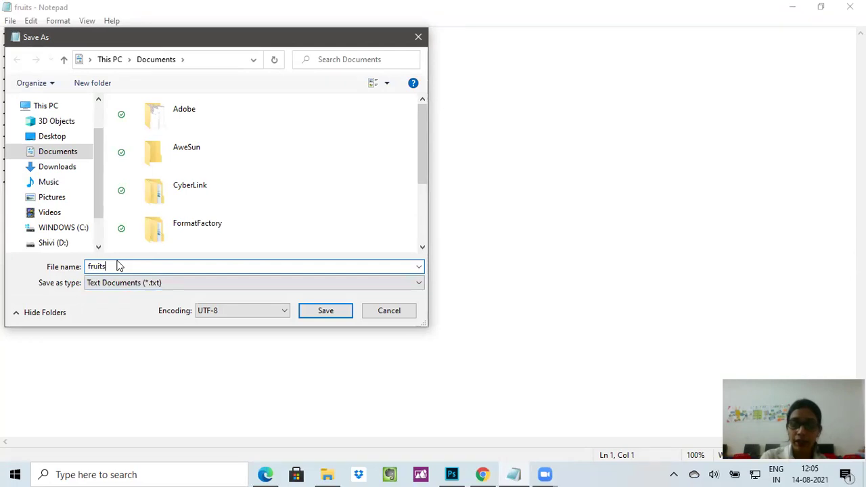
{"action": "type", "text": "."}
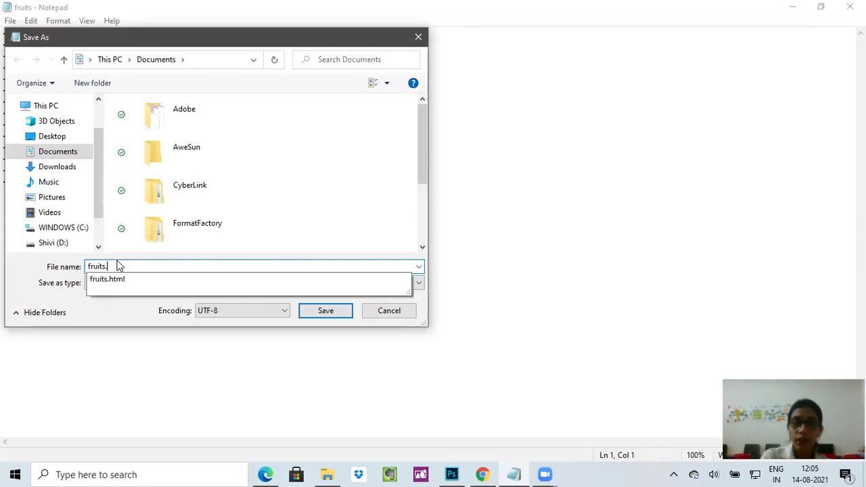
{"action": "type", "text": "htm"}
{"action": "left_click", "coordinate": [118, 267]}
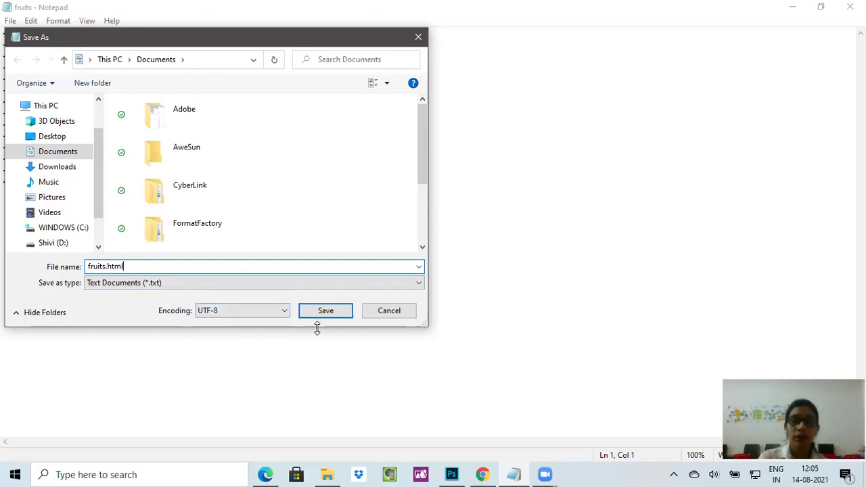
{"action": "left_click", "coordinate": [846, 7]}
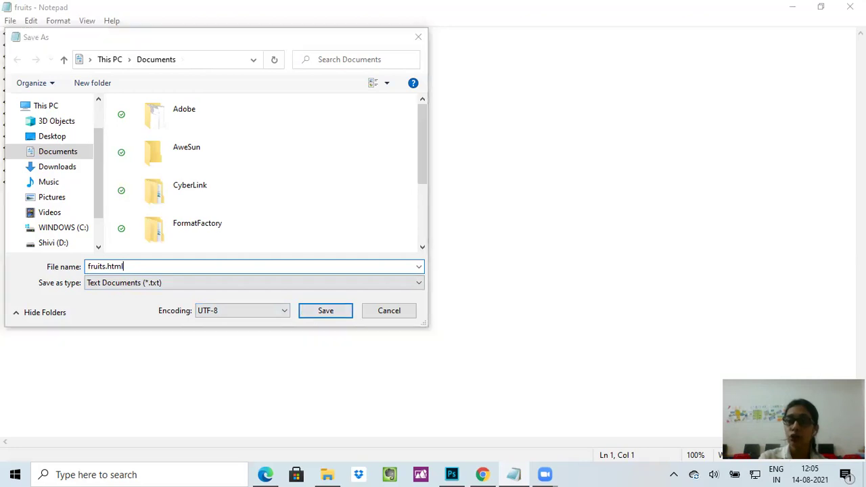
Close Notepad and go to the Documents folder in File Explorer.
{"action": "left_click", "coordinate": [371, 313]}
{"action": "left_click", "coordinate": [850, 7]}
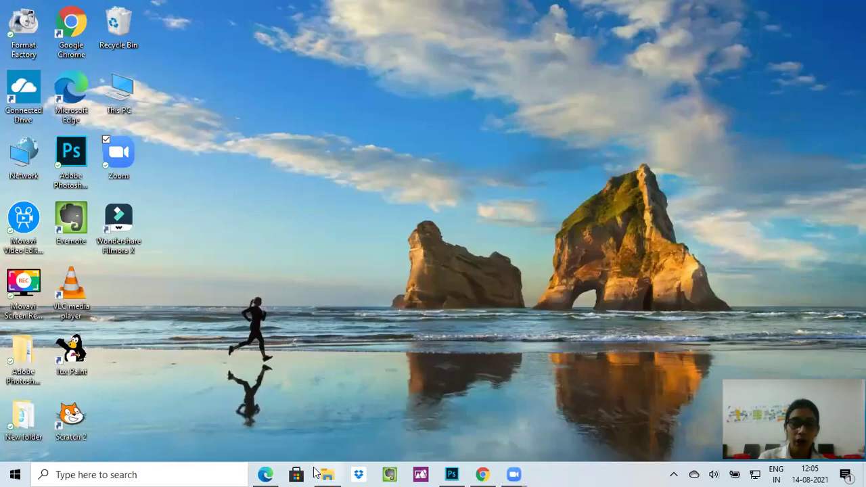
{"action": "left_click", "coordinate": [327, 475]}
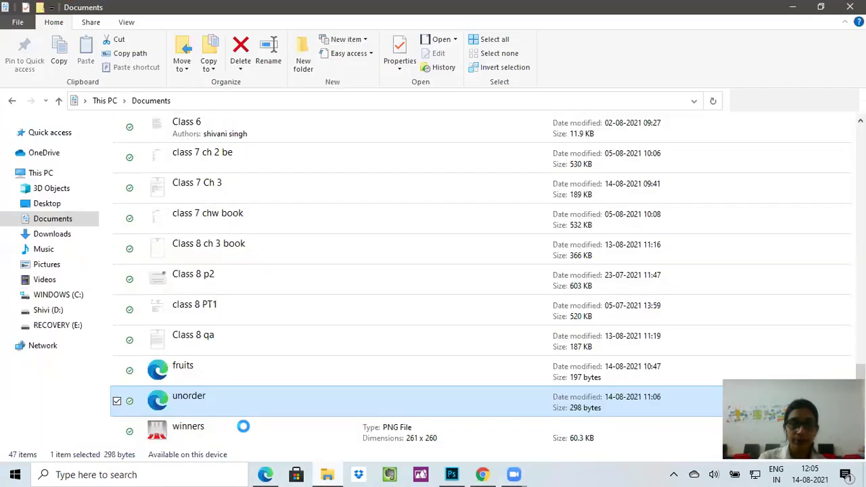
{"action": "left_click", "coordinate": [68, 219]}
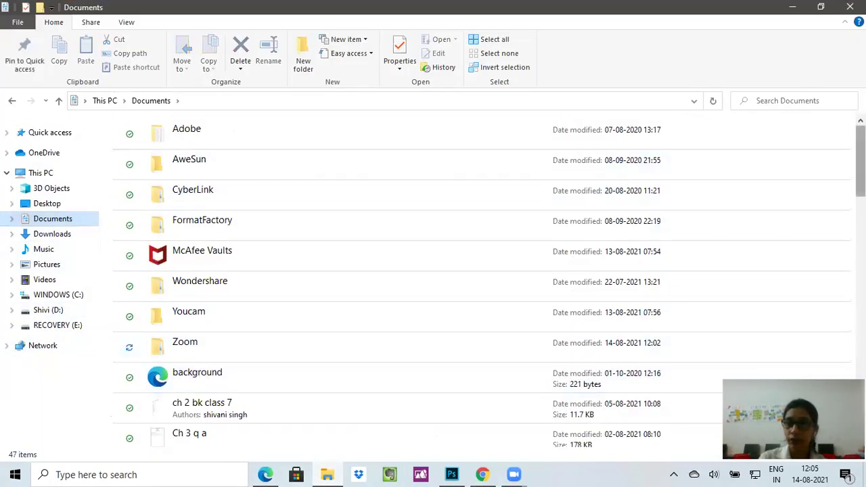
Scroll down to fruits.html and open it in the browser.
{"action": "scroll", "coordinate": [735, 134], "scroll_direction": "down", "scroll_amount": 3}
{"action": "scroll", "coordinate": [734, 134], "scroll_direction": "down", "scroll_amount": 3}
{"action": "scroll", "coordinate": [734, 134], "scroll_direction": "down", "scroll_amount": 3}
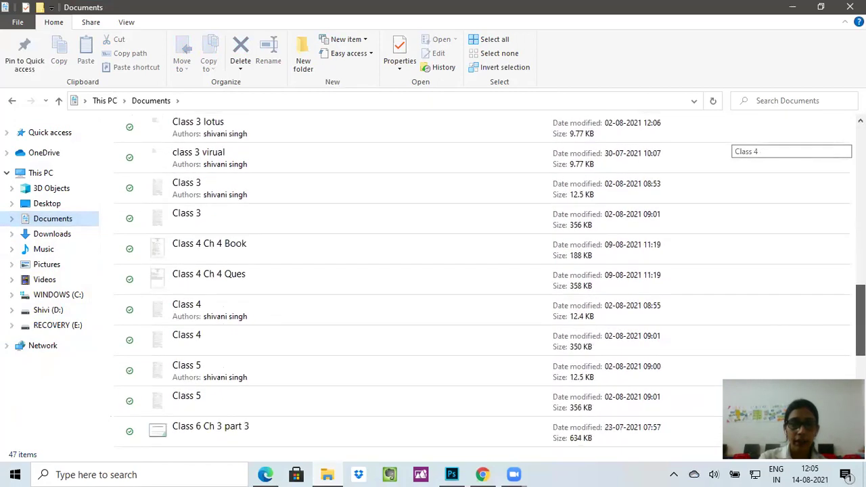
{"action": "scroll", "coordinate": [735, 134], "scroll_direction": "down", "scroll_amount": 2}
{"action": "scroll", "coordinate": [735, 135], "scroll_direction": "down", "scroll_amount": 4}
{"action": "scroll", "coordinate": [734, 136], "scroll_direction": "down", "scroll_amount": 3}
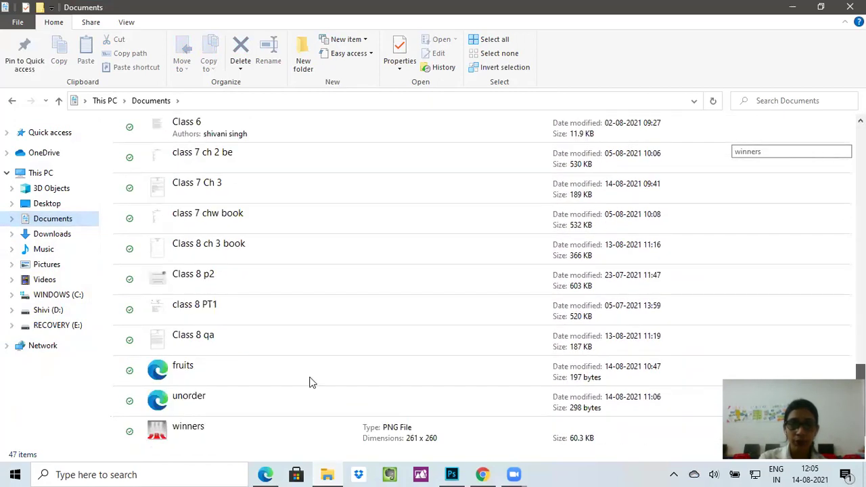
{"action": "left_click", "coordinate": [181, 369]}
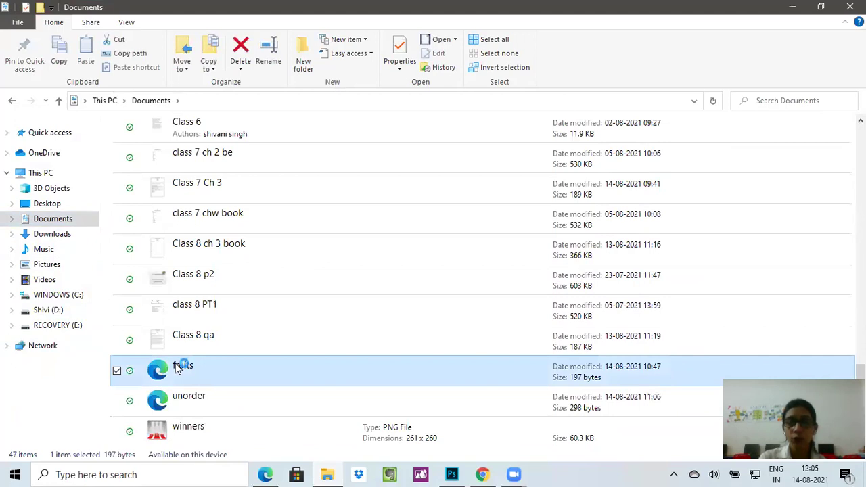
{"action": "double_click", "coordinate": [177, 368]}
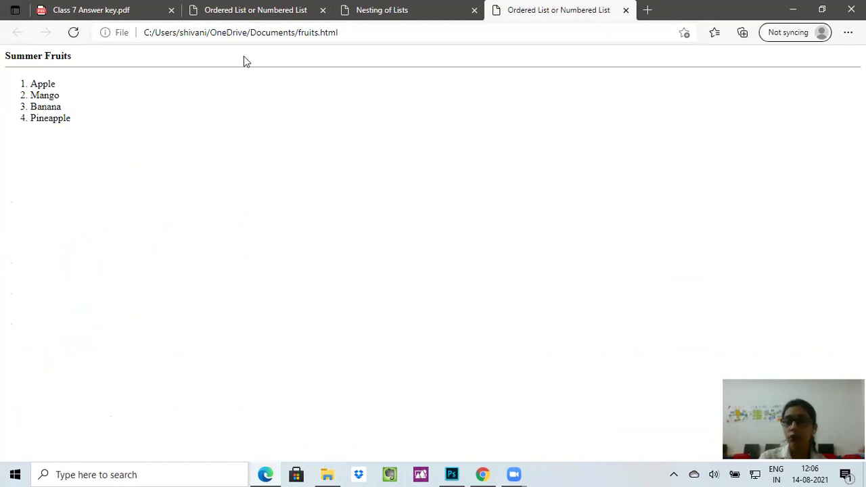
Check the numbered Summer Fruits list, then minimize Edge to return to Documents.
{"action": "left_click", "coordinate": [790, 10]}
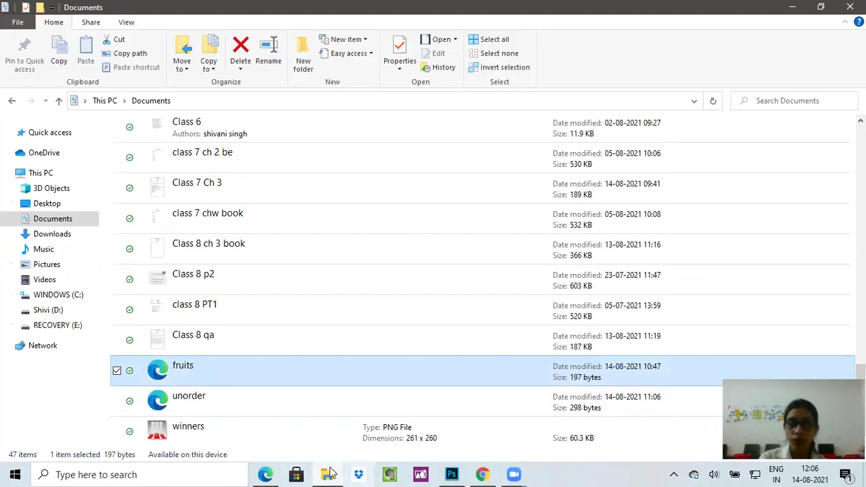
Search for 'note' in Start and launch Notepad.
{"action": "left_click", "coordinate": [142, 474]}
{"action": "type", "text": "no"}
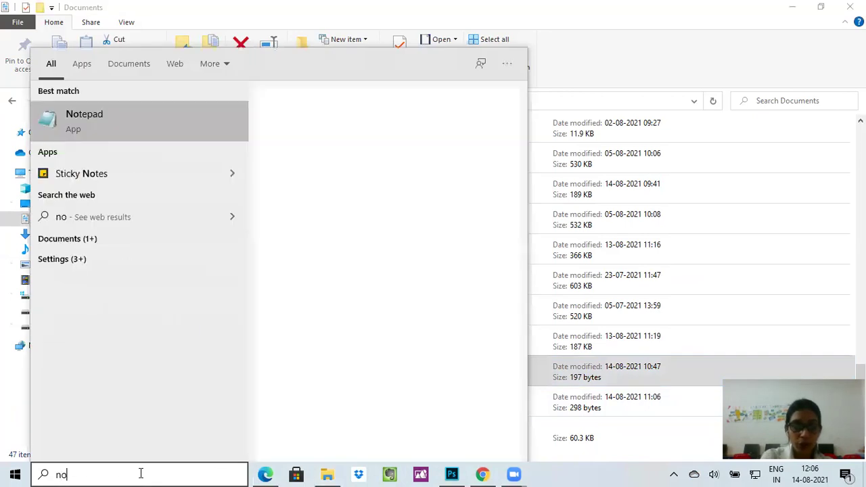
{"action": "type", "text": "te"}
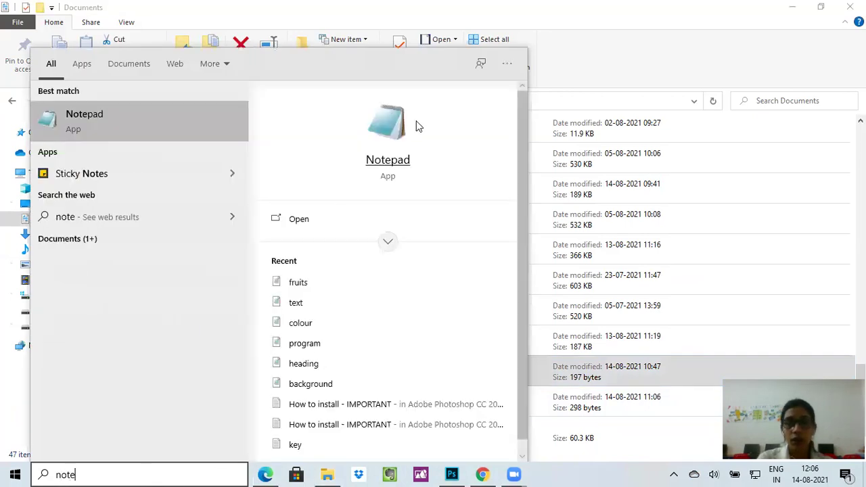
{"action": "left_click", "coordinate": [416, 123]}
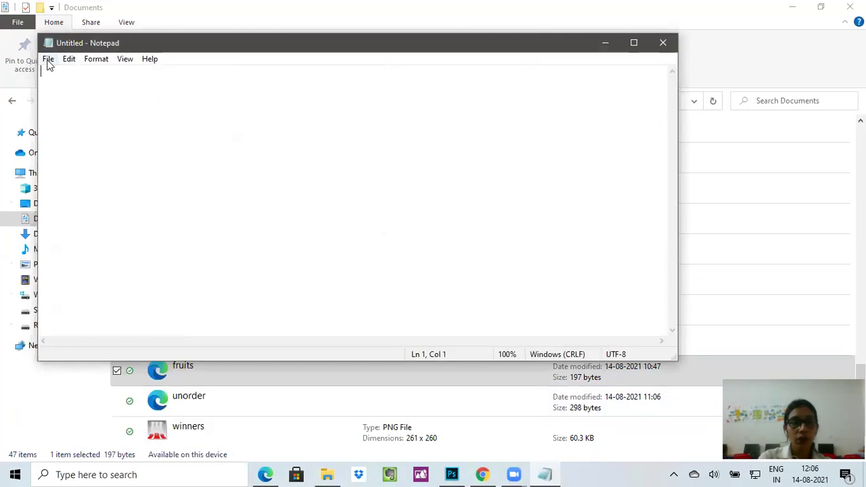
Open the unorder file in Notepad, showing All Files in the Open dialog.
{"action": "left_click", "coordinate": [48, 61]}
{"action": "left_click", "coordinate": [62, 105]}
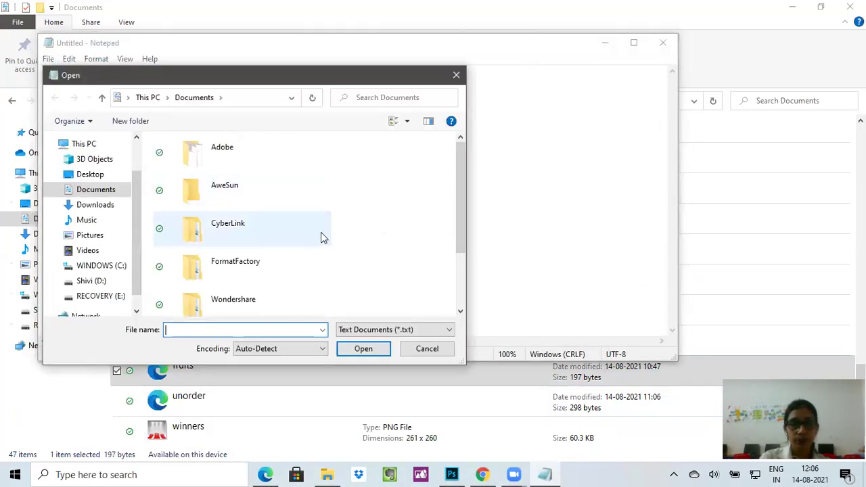
{"action": "left_click_drag", "start_coordinate": [461, 172], "coordinate": [464, 310]}
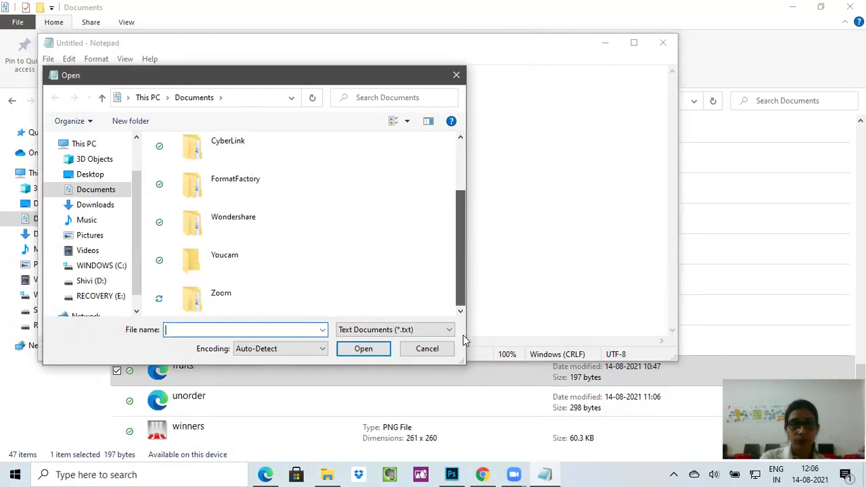
{"action": "scroll", "coordinate": [419, 202], "scroll_direction": "up", "scroll_amount": 3}
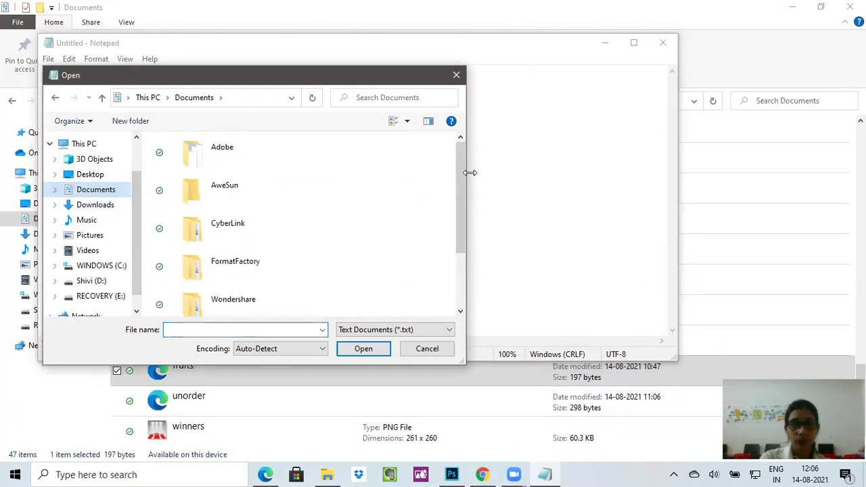
{"action": "left_click_drag", "start_coordinate": [459, 166], "coordinate": [464, 259]}
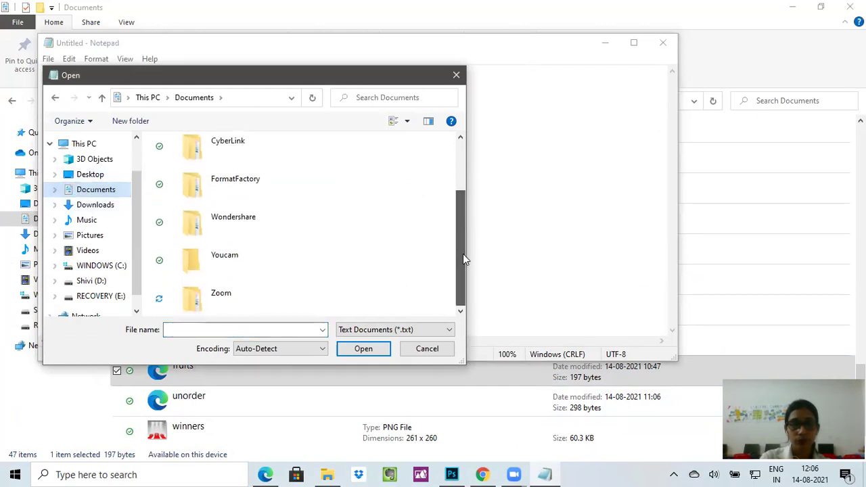
{"action": "left_click", "coordinate": [359, 329]}
{"action": "left_click", "coordinate": [357, 352]}
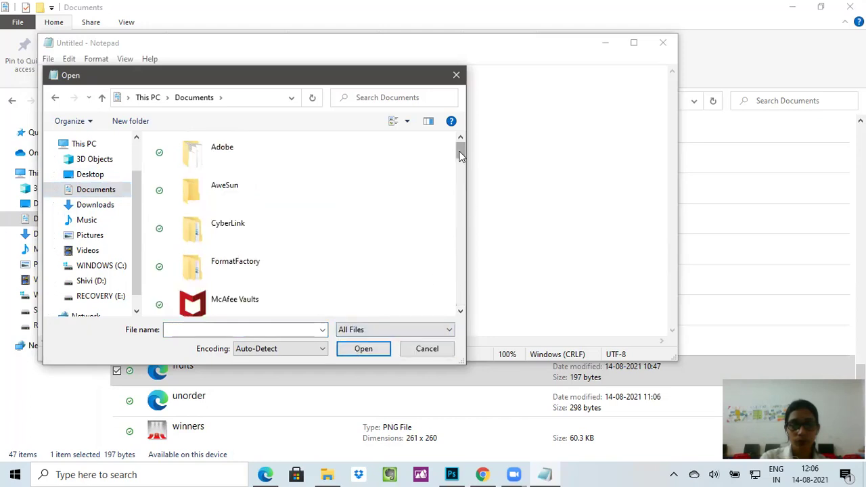
{"action": "left_click_drag", "start_coordinate": [460, 156], "coordinate": [460, 321]}
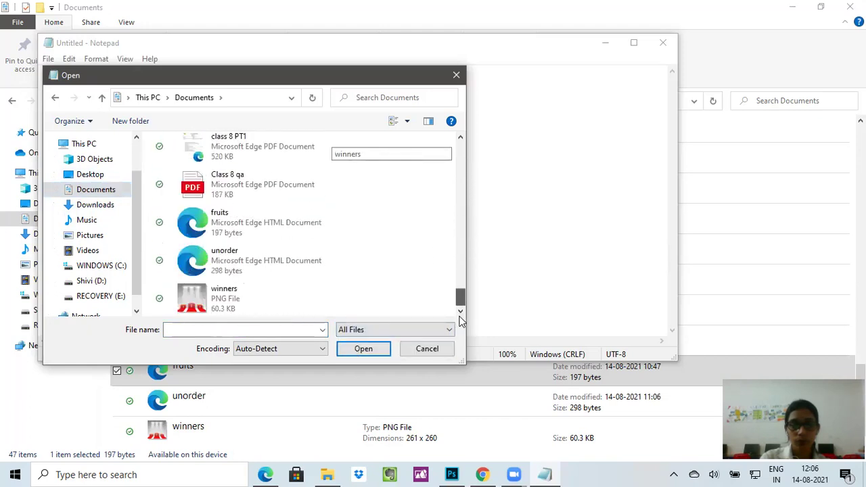
{"action": "left_click", "coordinate": [261, 256]}
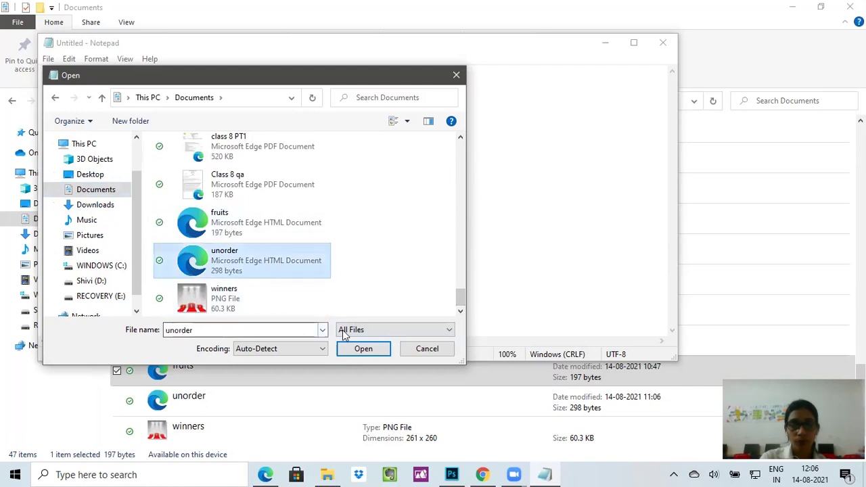
{"action": "left_click", "coordinate": [355, 349]}
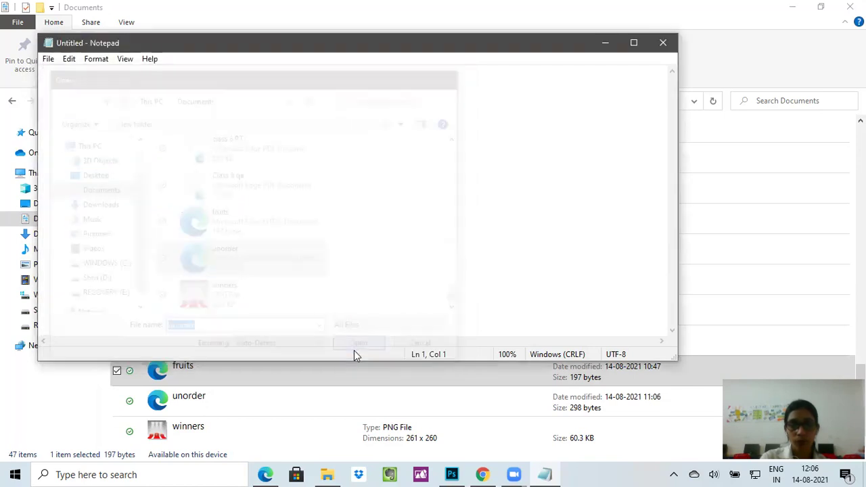
Maximize the Notepad window showing the unorder source.
{"action": "left_click", "coordinate": [635, 43]}
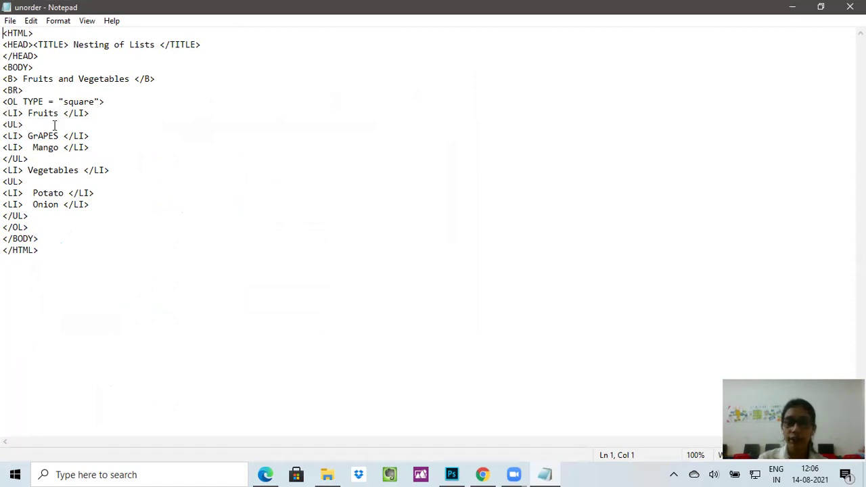
Close Notepad, view unorder.html's nested list in Edge, then minimize Edge and File Explorer.
{"action": "left_click", "coordinate": [850, 7]}
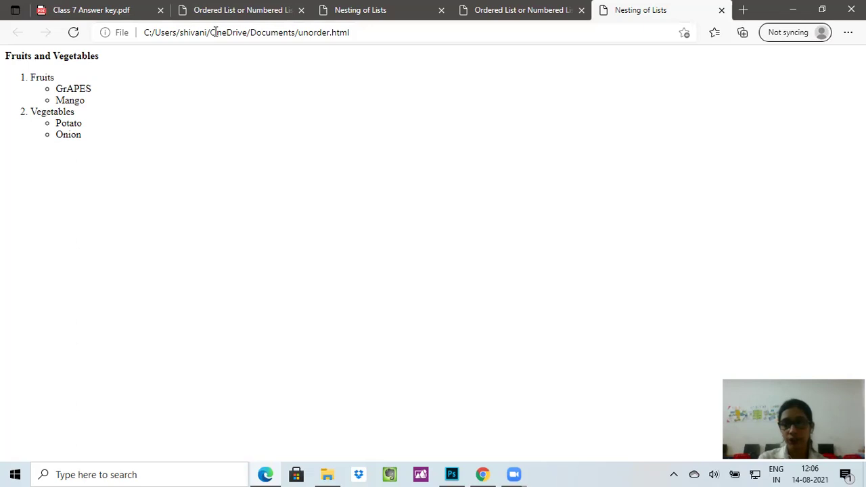
{"action": "left_click", "coordinate": [793, 10]}
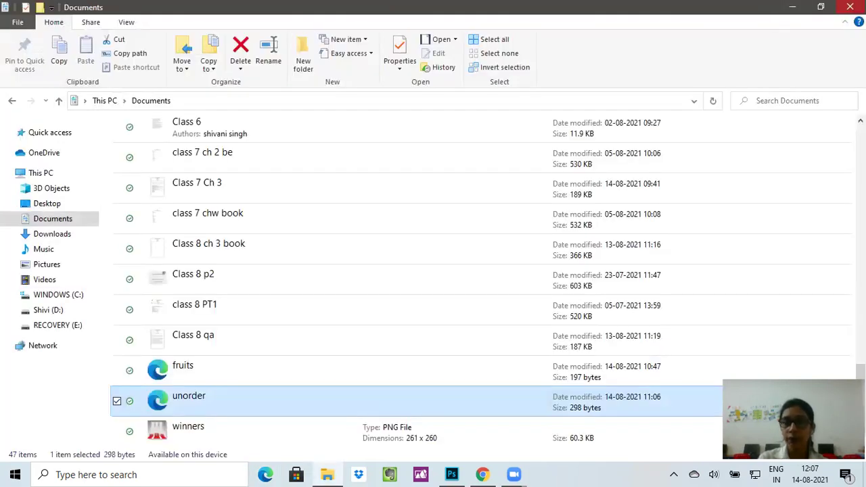
{"action": "left_click", "coordinate": [793, 10]}
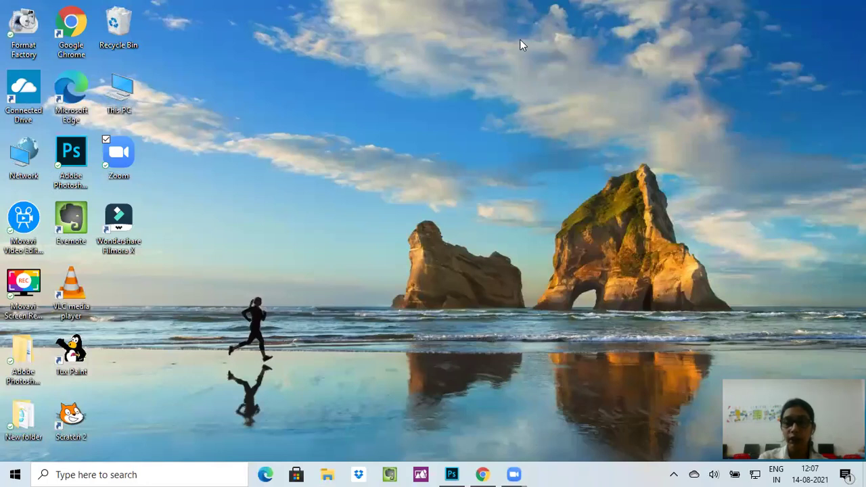